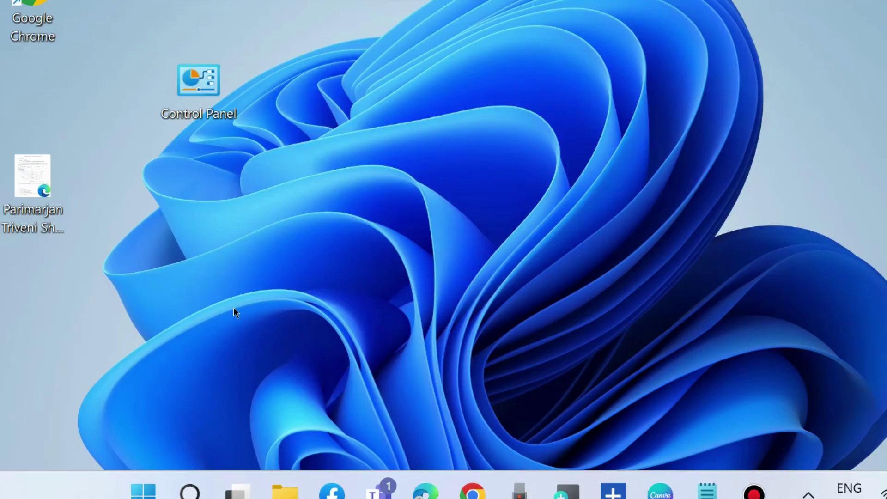
Step: Open Settings from the Win+X menu, start a Windows Update check, then close Settings
right_click(136, 486)
left_click(95, 298)
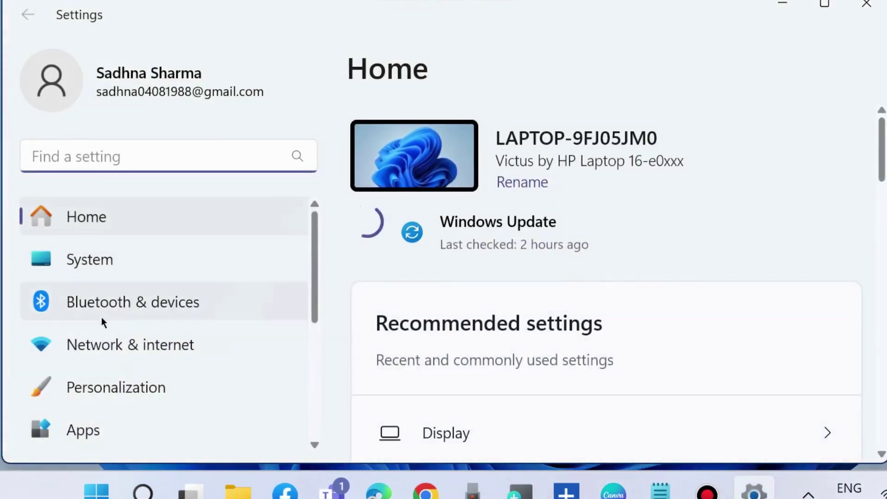
scroll(104, 323, "down", 5)
left_click(123, 436)
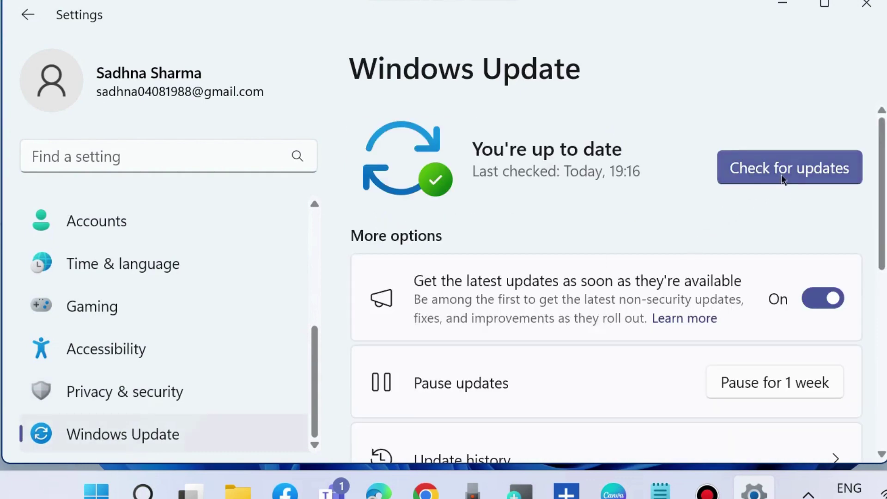
left_click(771, 171)
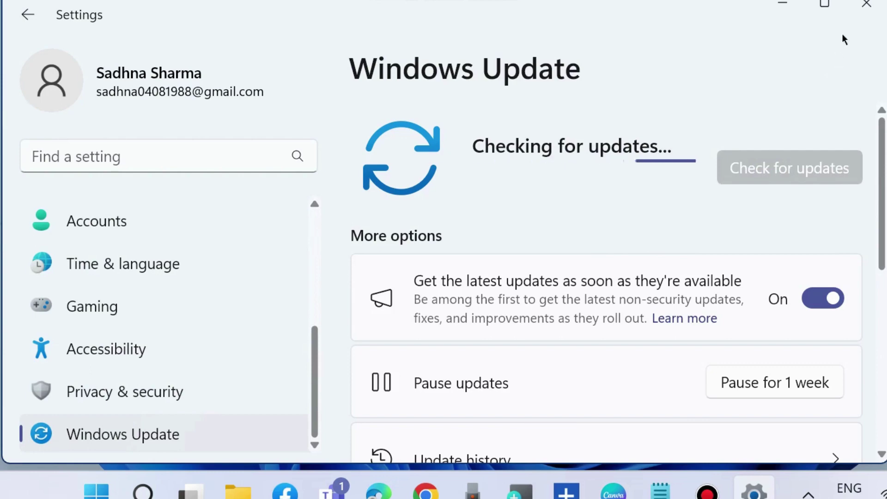
left_click(865, 7)
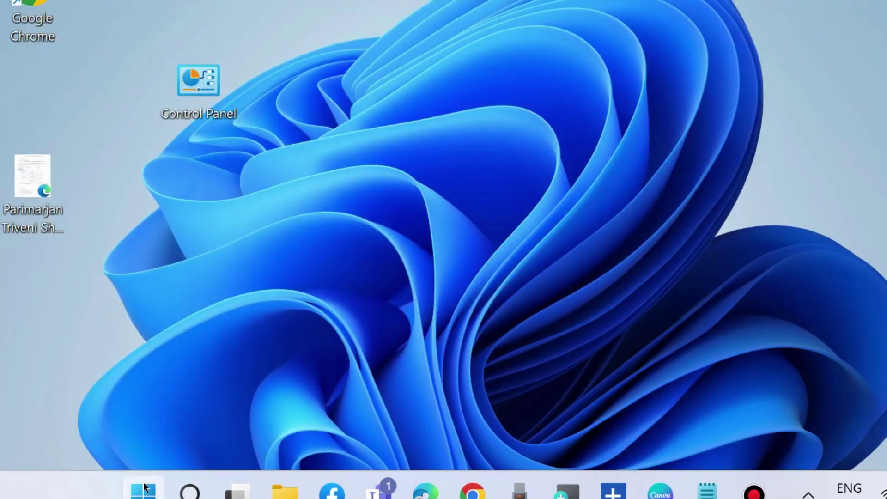
Step: Open the Run dialog from the Start menu, centre it, and enter services.msc
right_click(144, 490)
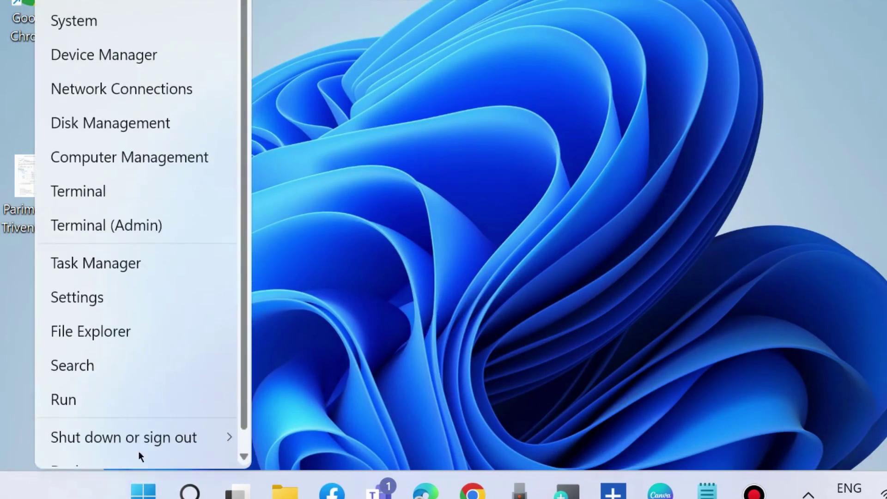
left_click(95, 393)
left_click_drag(79, 231, 438, 128)
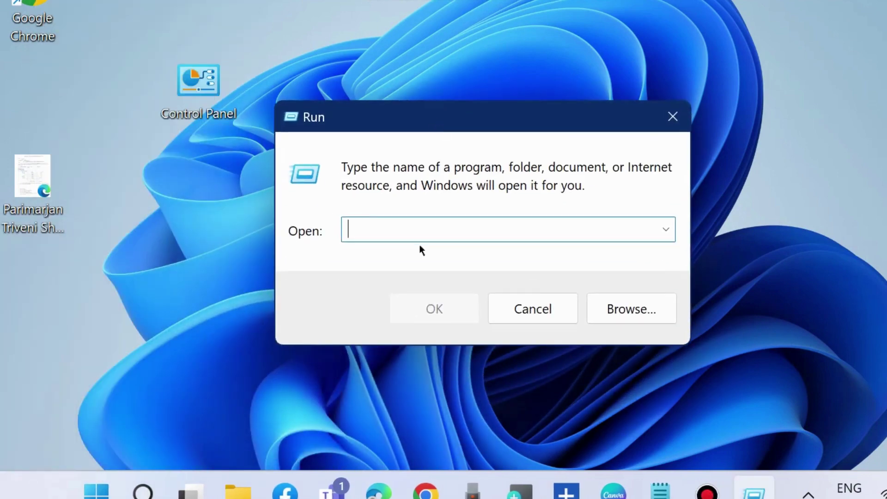
type("serv")
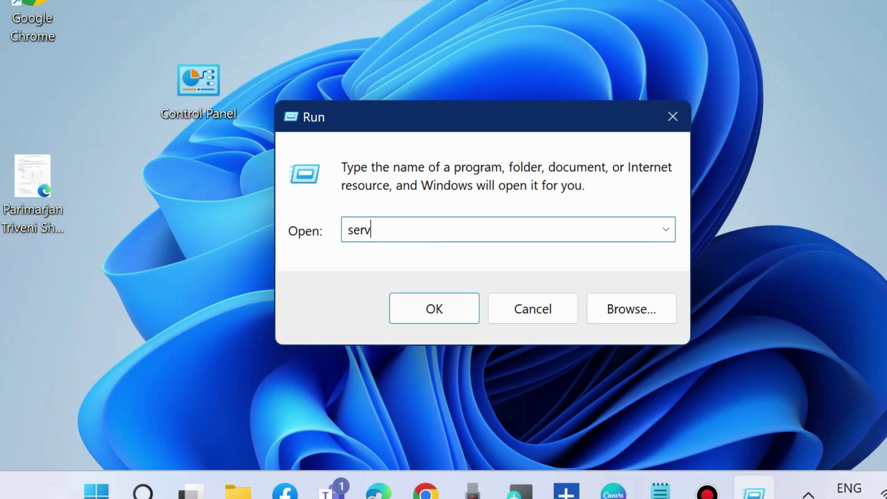
type("ices.msc")
Step: Launch the Services console and restart the Windows Search service from its context menu
left_click(428, 297)
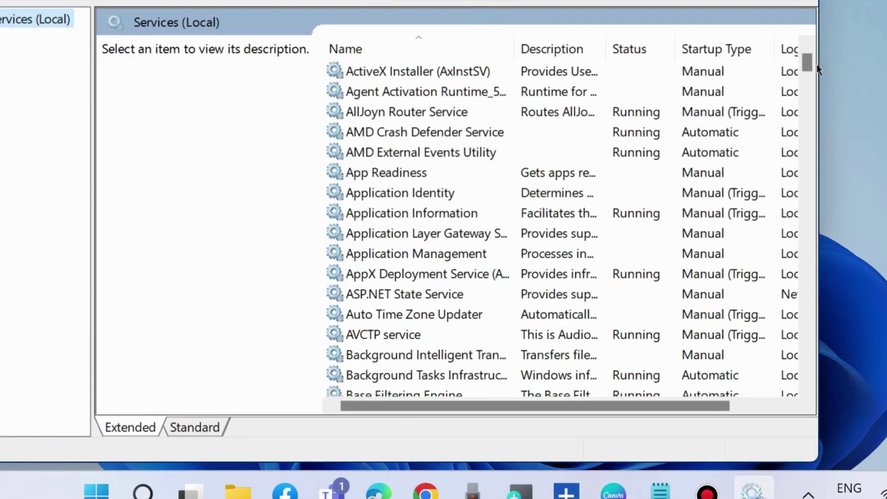
left_click_drag(807, 61, 795, 358)
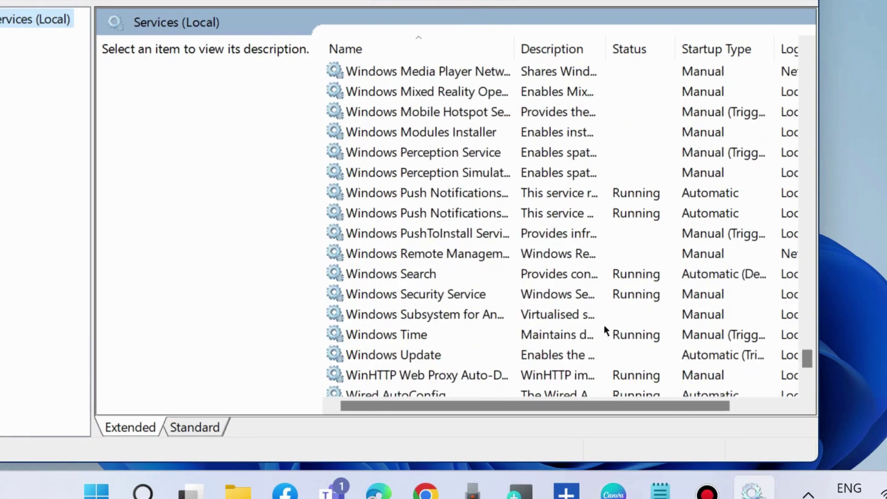
left_click(388, 273)
right_click(392, 272)
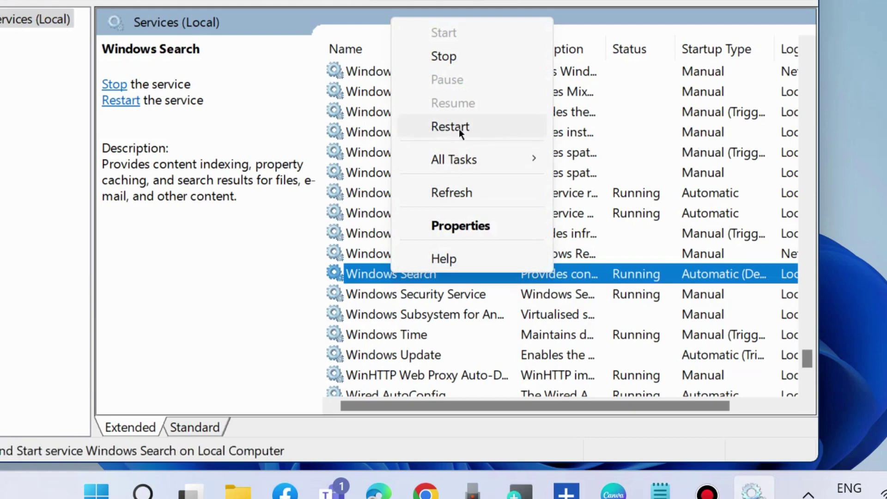
left_click(452, 126)
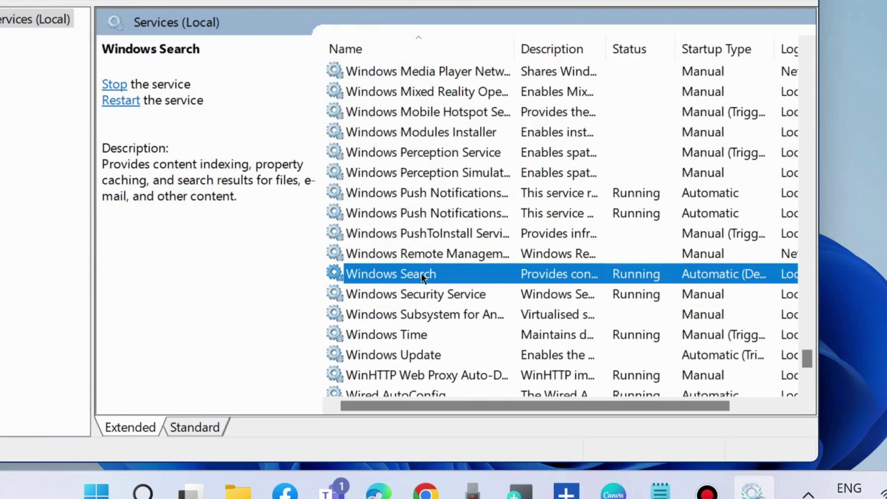
Step: Change Windows Search's startup type to Automatic, apply it, and close the Services console
double_click(421, 273)
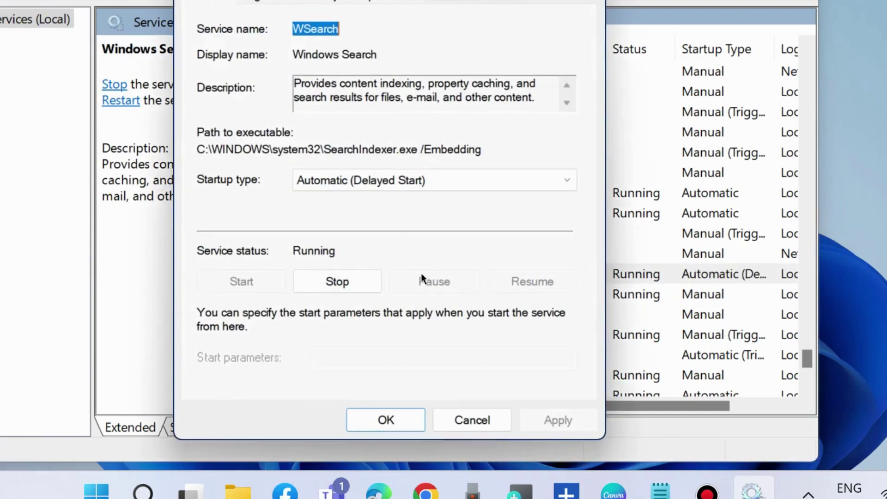
left_click(448, 181)
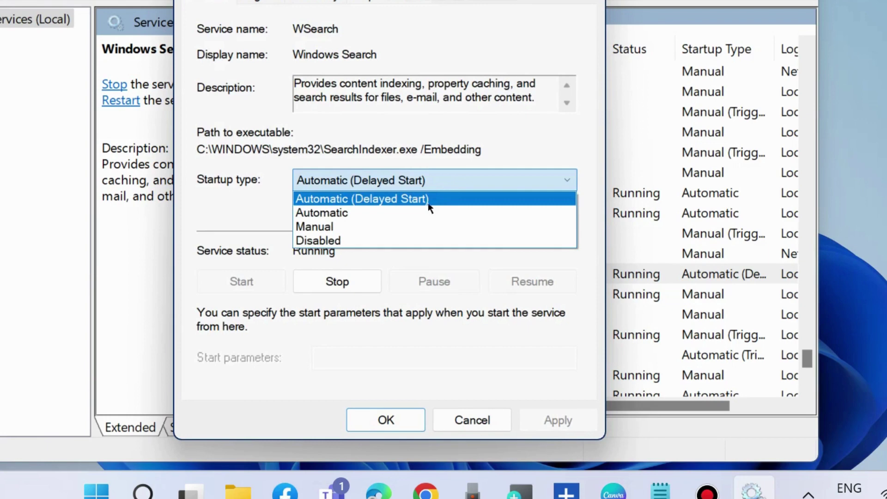
left_click(422, 213)
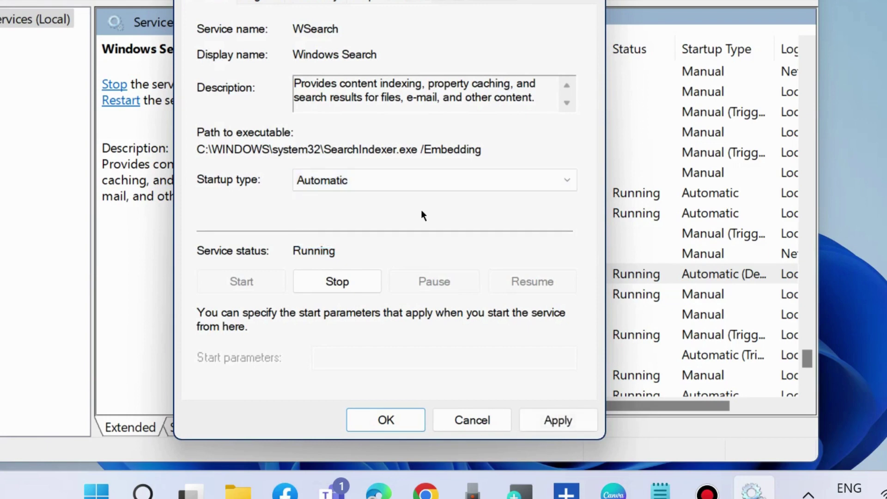
left_click(558, 419)
left_click(394, 418)
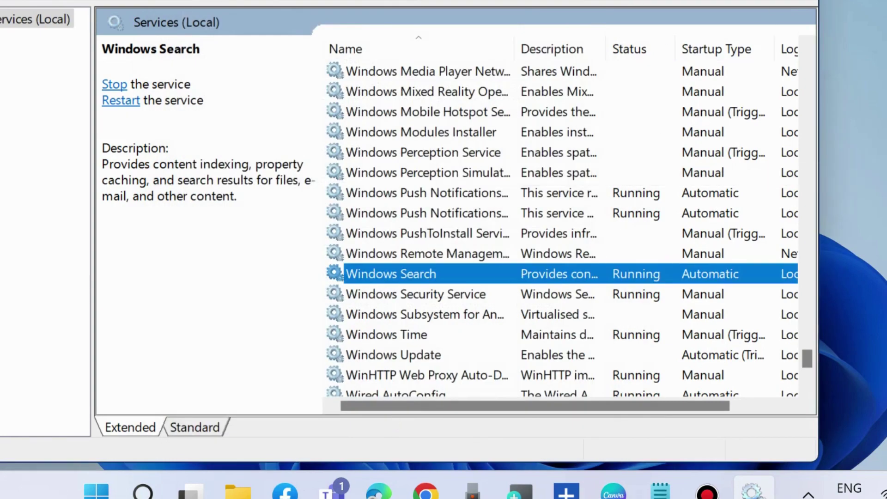
left_click(784, 14)
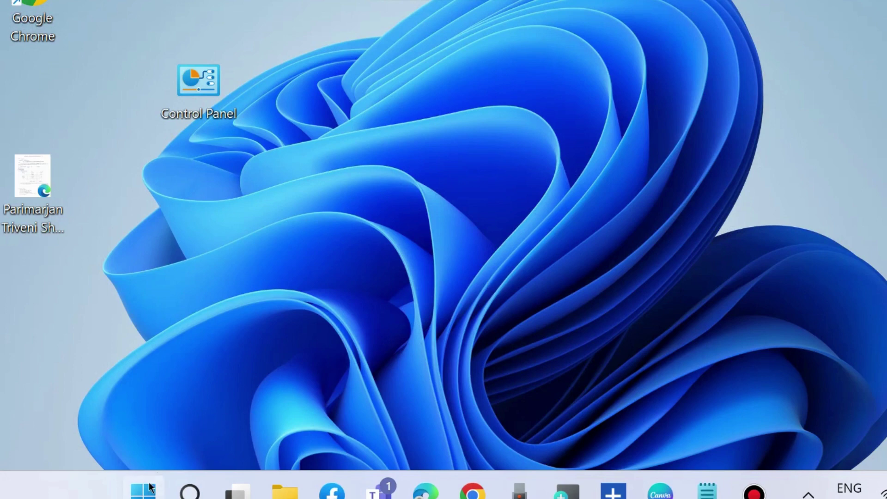
Step: Open Task Manager from the Win+X menu and filter processes by 'search'
right_click(145, 495)
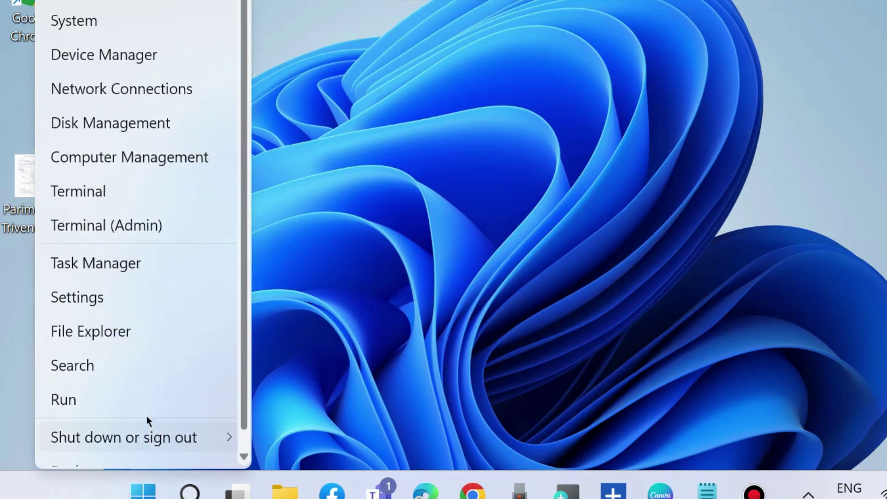
left_click(113, 264)
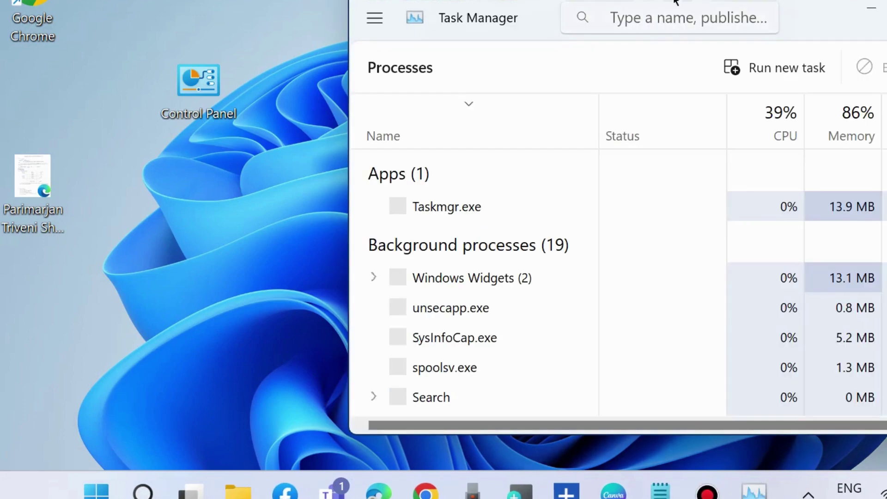
left_click_drag(809, 7, 611, 27)
left_click(465, 42)
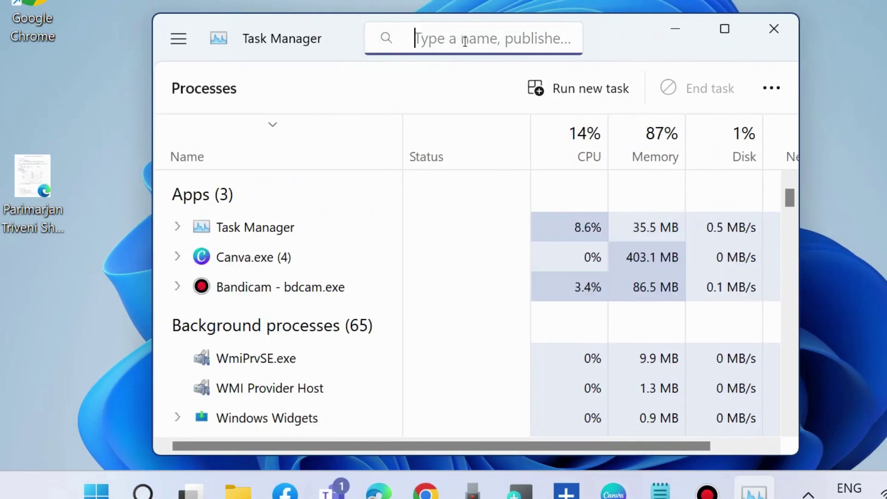
type("search")
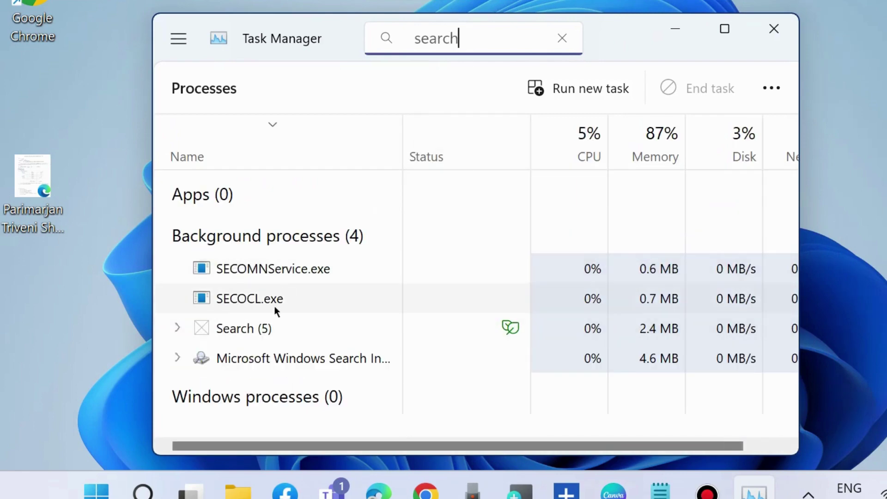
Step: Expand the Search and Windows Search indexer groups, inspect Windows Search, then clear the filter
left_click(177, 328)
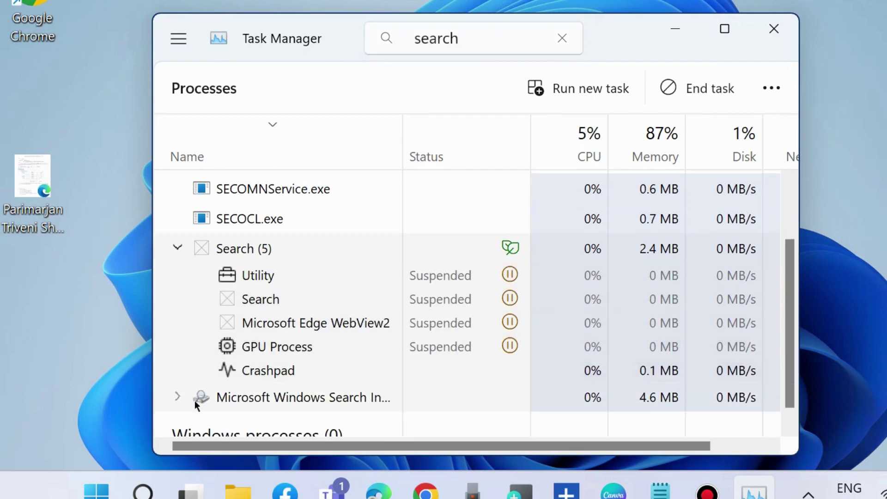
left_click(177, 397)
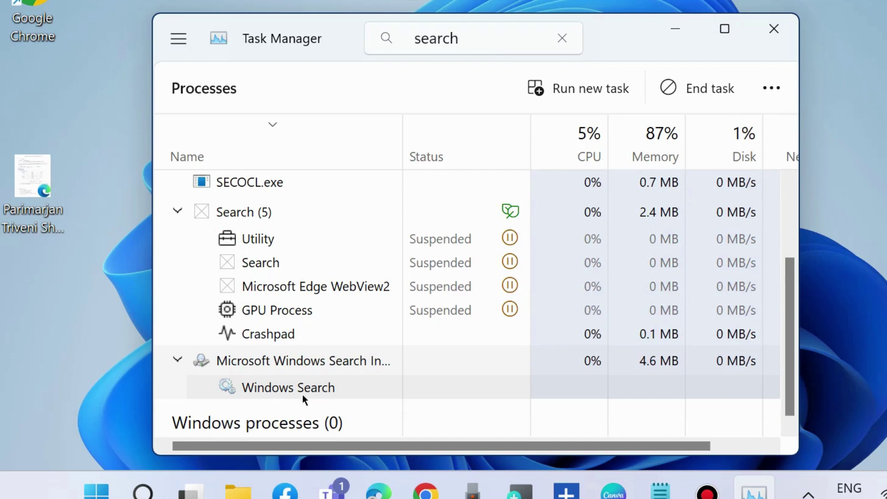
left_click(276, 389)
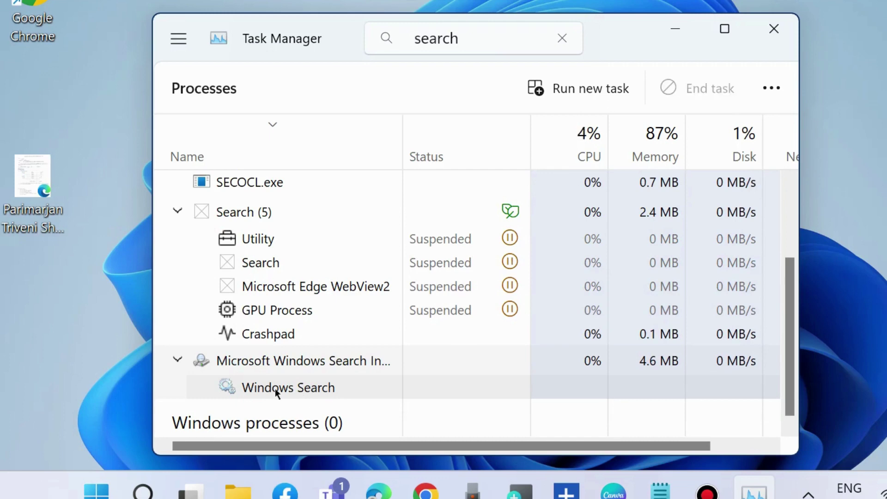
right_click(276, 388)
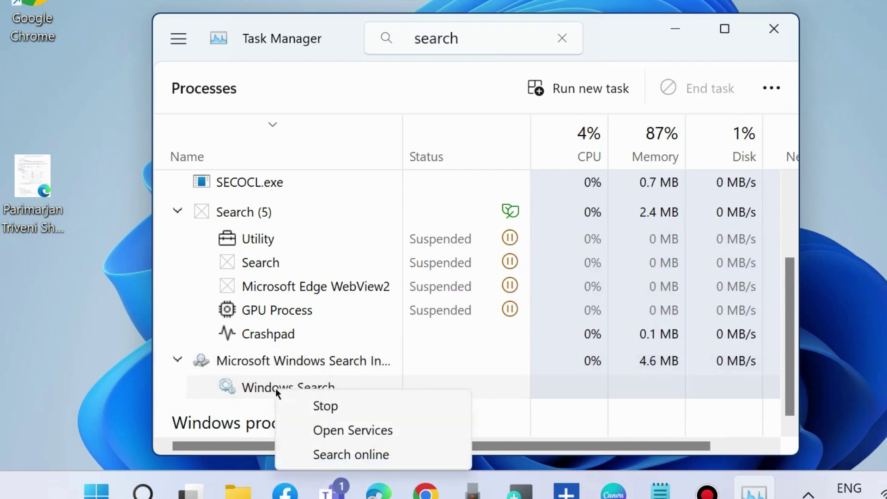
left_click(562, 38)
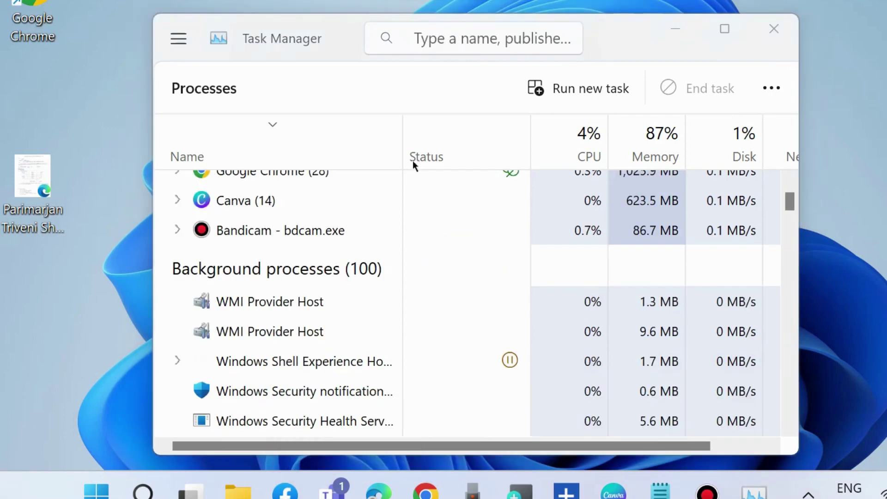
Step: Switch to the Details page and select the suspended SearchHost.exe process
left_click(179, 39)
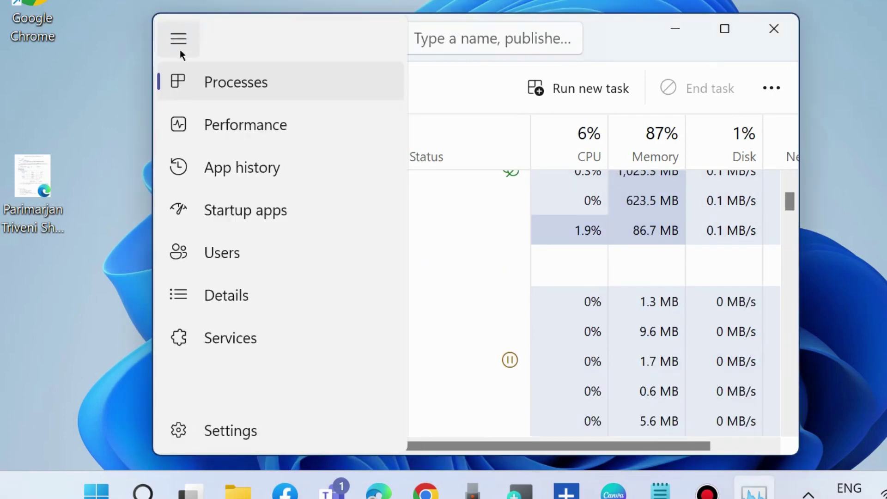
left_click(223, 296)
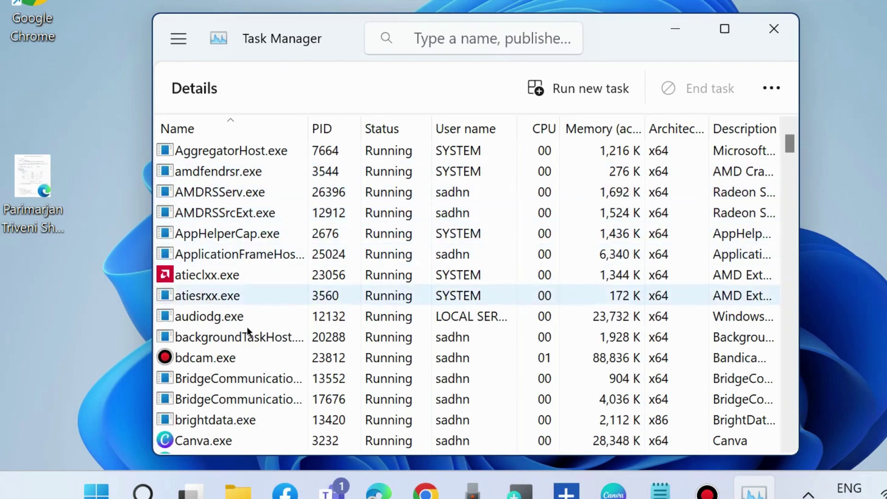
scroll(246, 329, "down", 5)
scroll(245, 332, "down", 20)
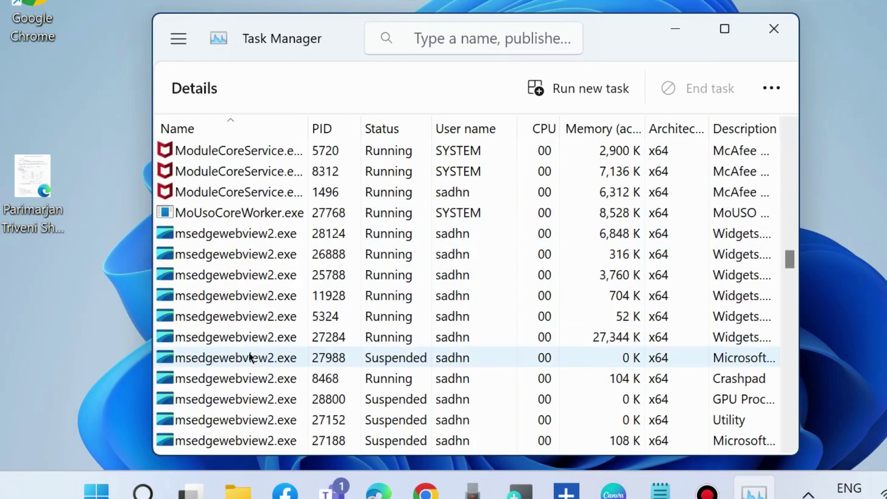
scroll(250, 357, "down", 12)
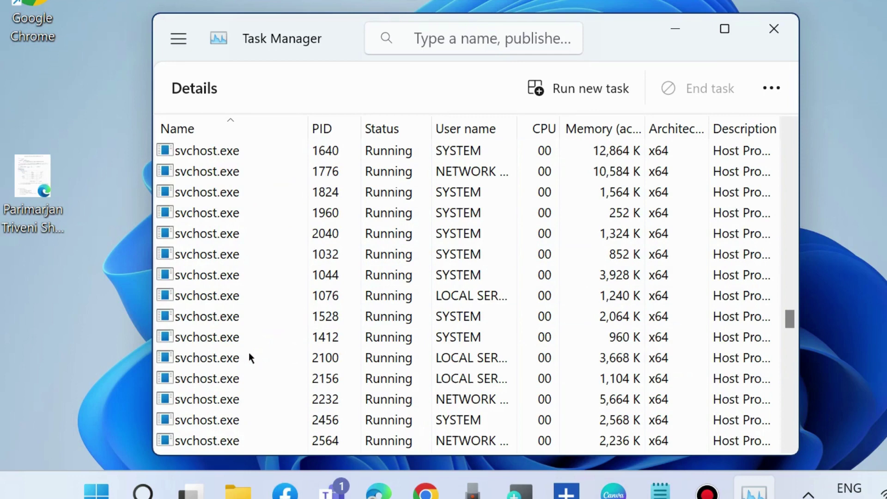
scroll(250, 357, "up", 2)
scroll(249, 357, "up", 3)
scroll(250, 356, "up", 1)
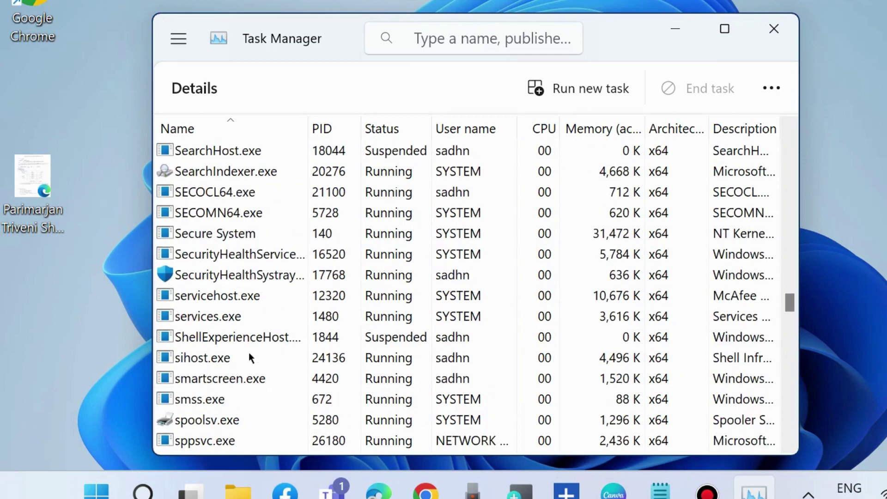
scroll(248, 356, "down", 1)
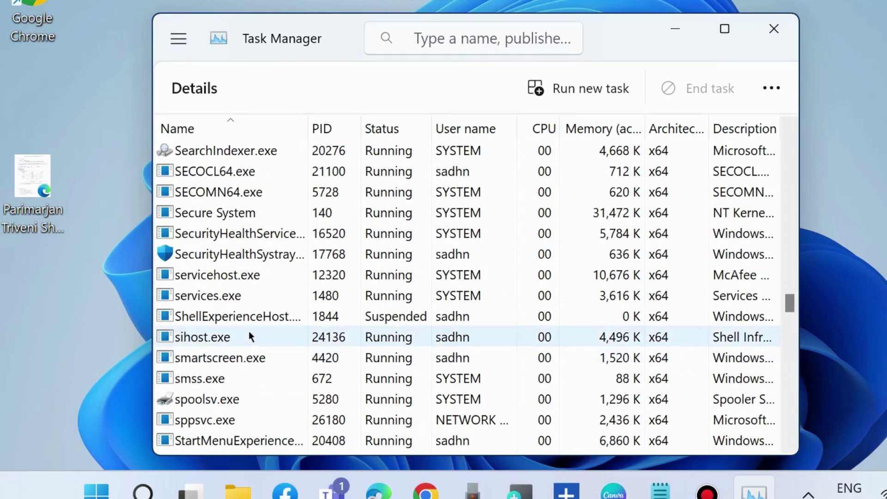
scroll(249, 331, "up", 3)
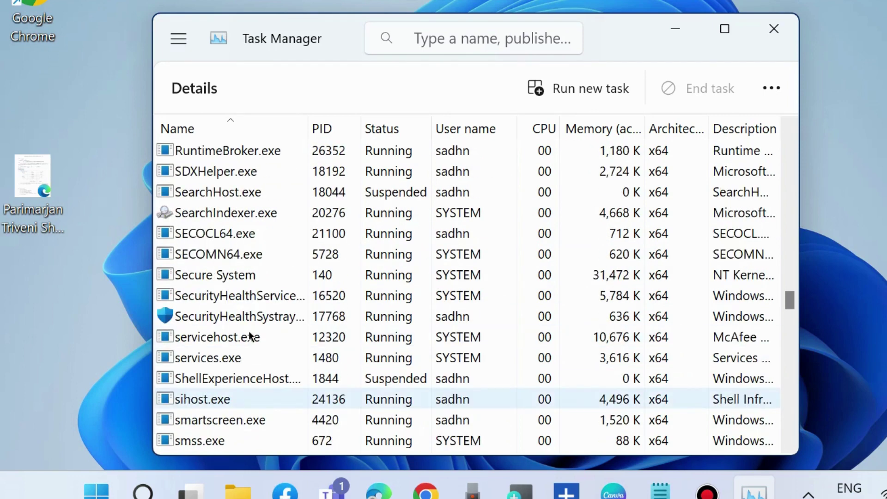
left_click(233, 194)
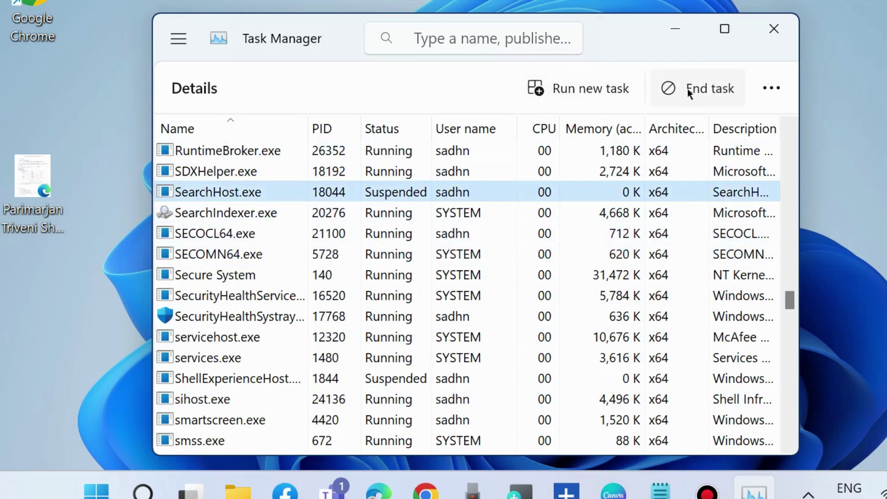
Step: End SearchHost.exe, confirm with End process, then close Task Manager
left_click(699, 87)
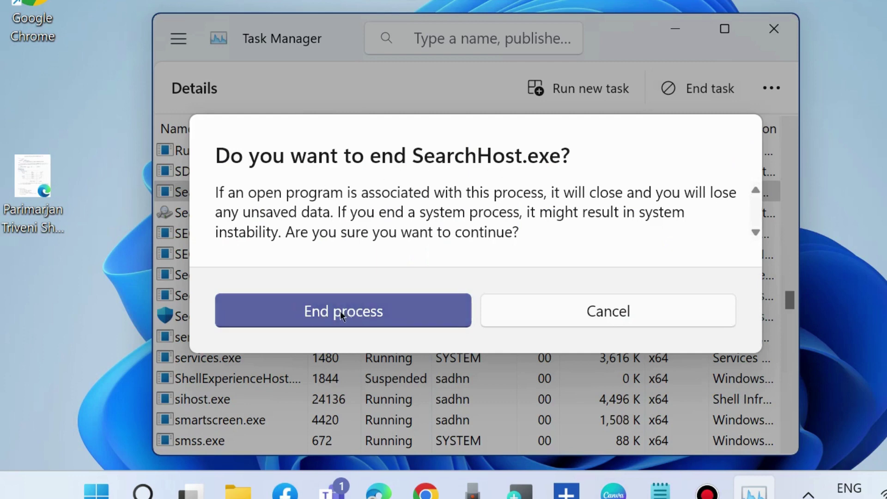
left_click(343, 311)
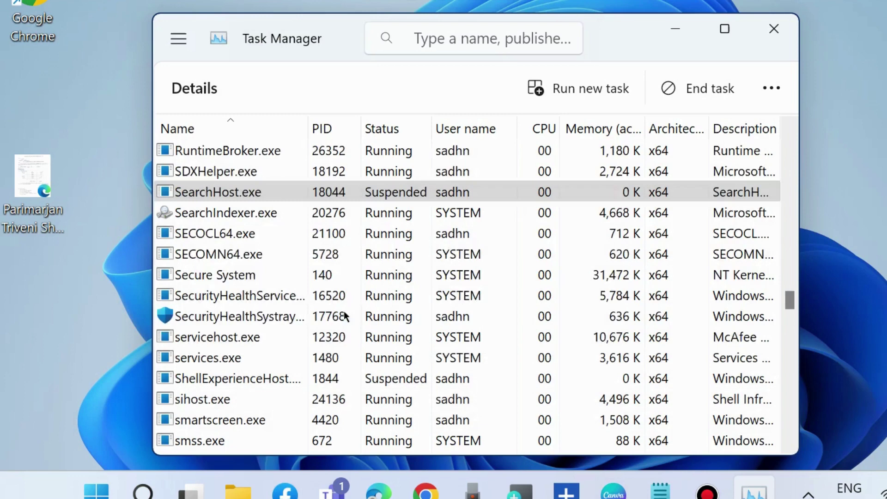
scroll(344, 312, "down", 3)
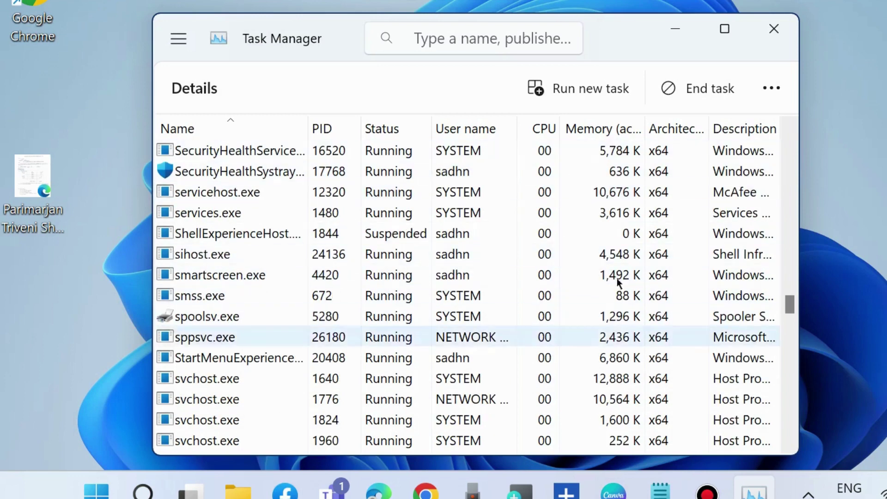
scroll(665, 215, "up", 3)
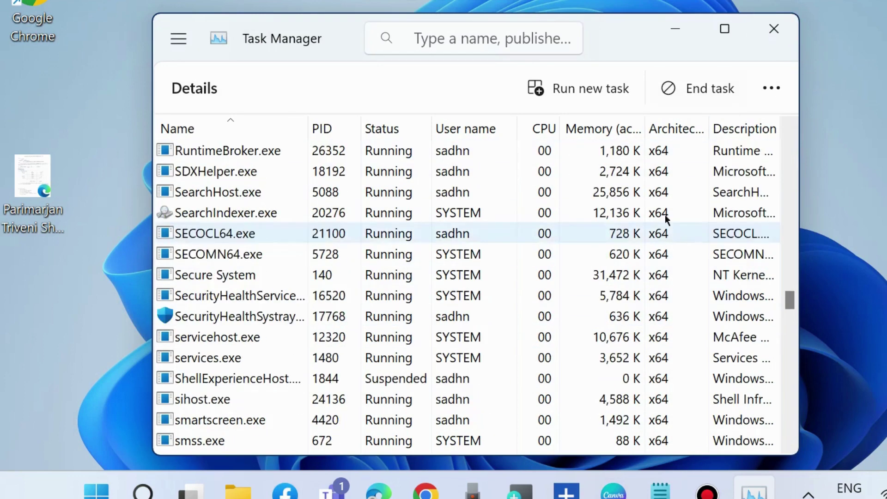
left_click(774, 29)
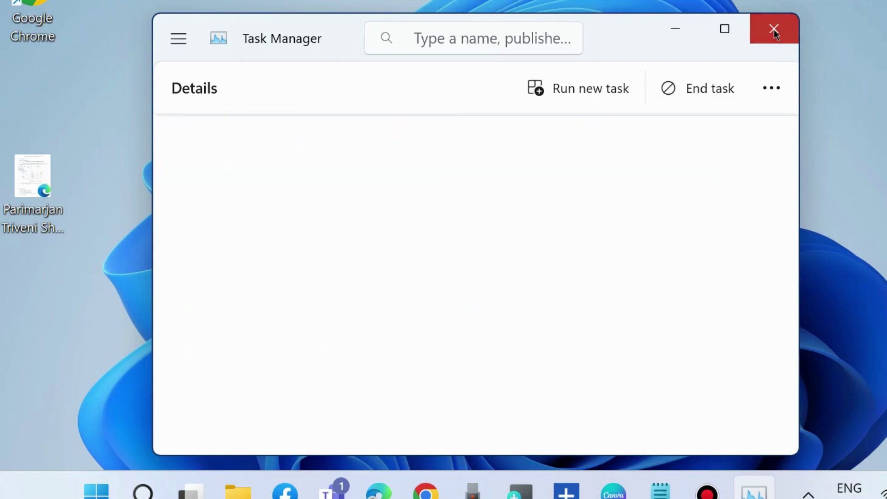
Step: Discard a stray search query, then search for 'indexing option' in Windows Search
left_click(190, 491)
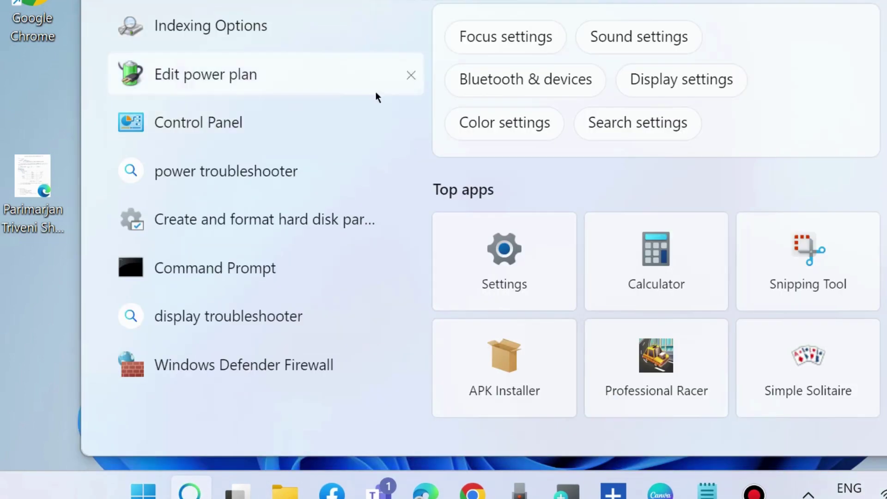
type("vvvxcvxv")
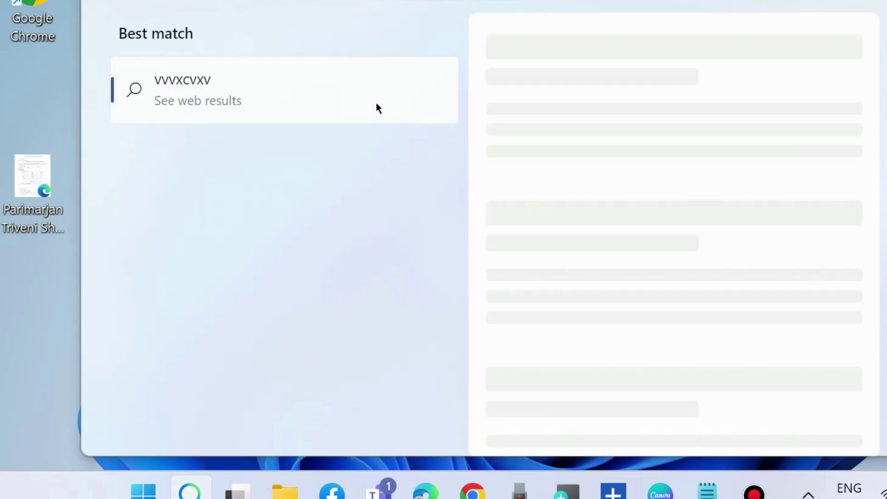
key("Escape")
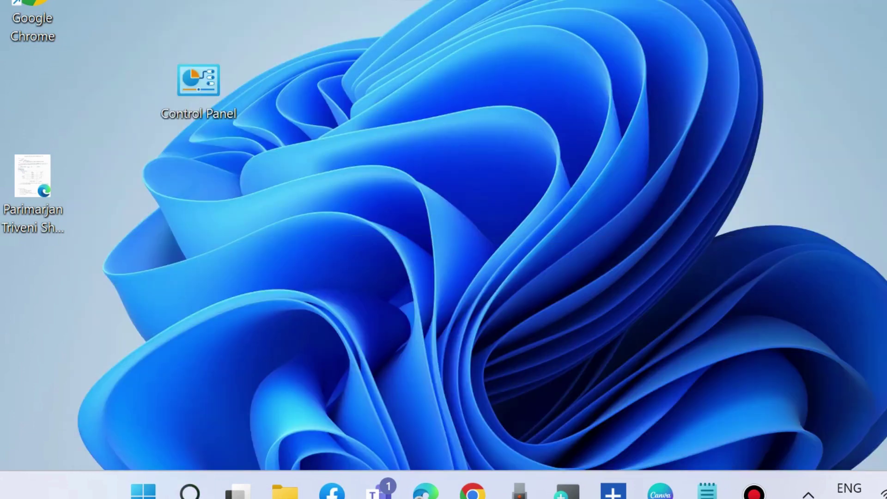
left_click(190, 491)
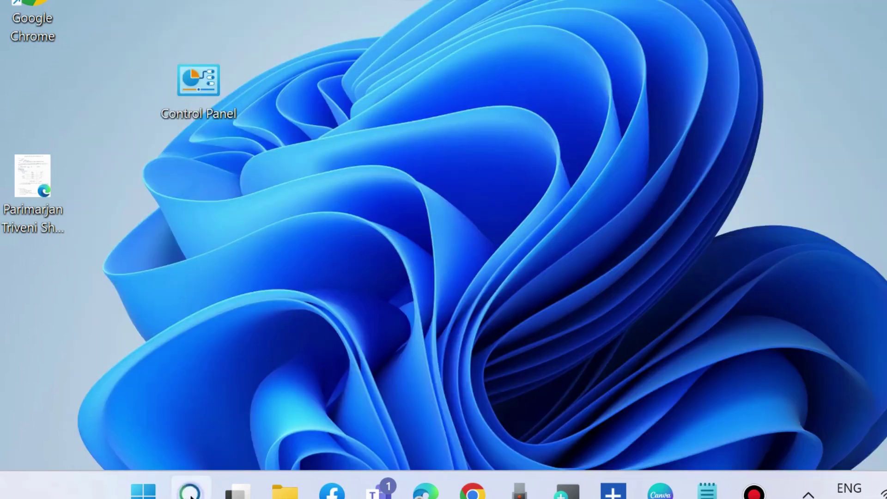
type("indexin")
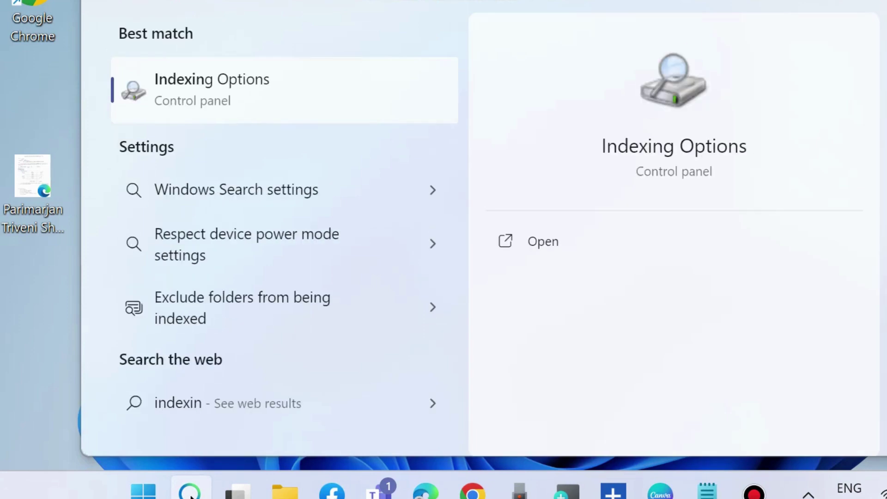
type("g option")
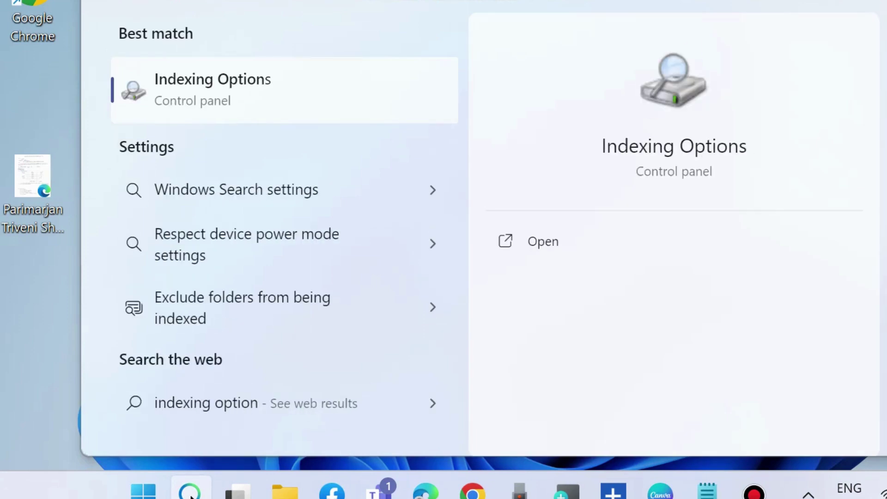
Step: Open Indexing Options from the results, move it up, and open its Advanced settings
left_click(193, 90)
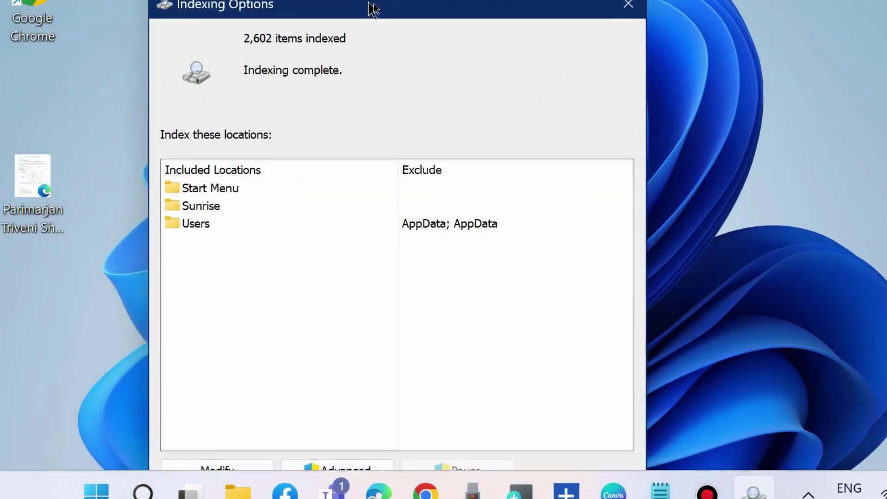
left_click_drag(373, 8, 407, 4)
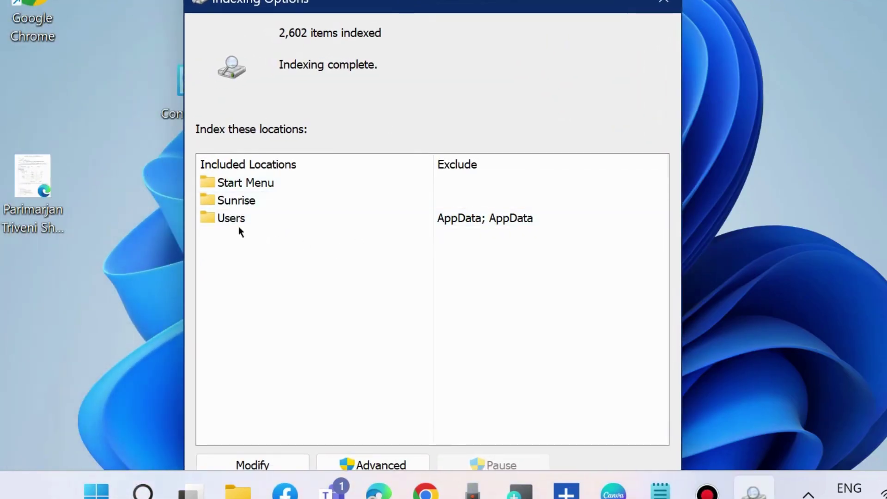
left_click_drag(440, 7, 443, 0)
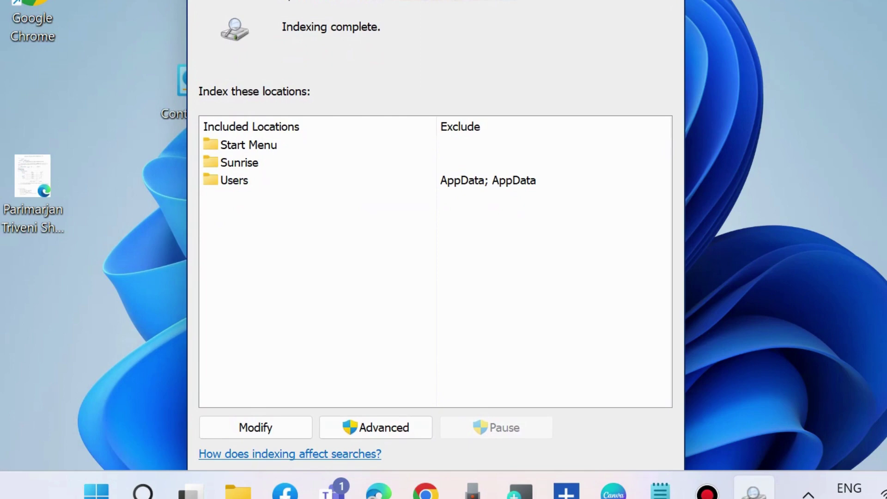
left_click(387, 427)
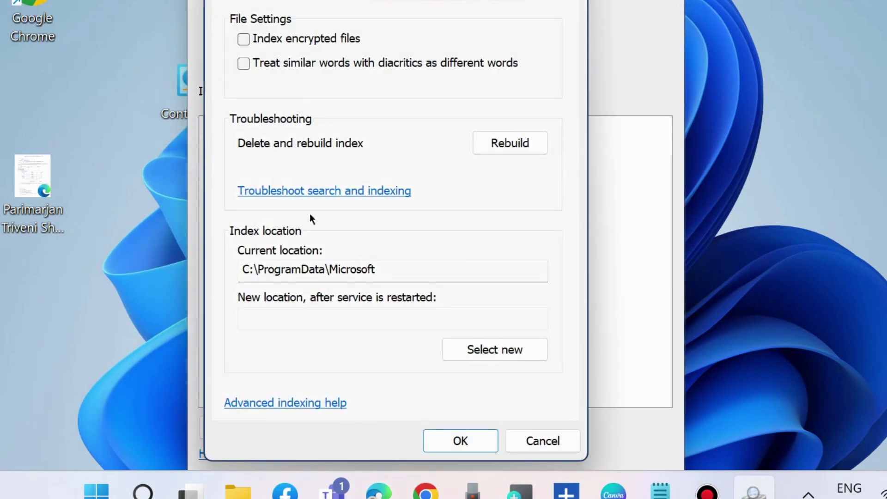
Step: Run the search and indexing troubleshooter, tick no-results, missing files, Outlook and unlisted problems, then close
left_click(339, 192)
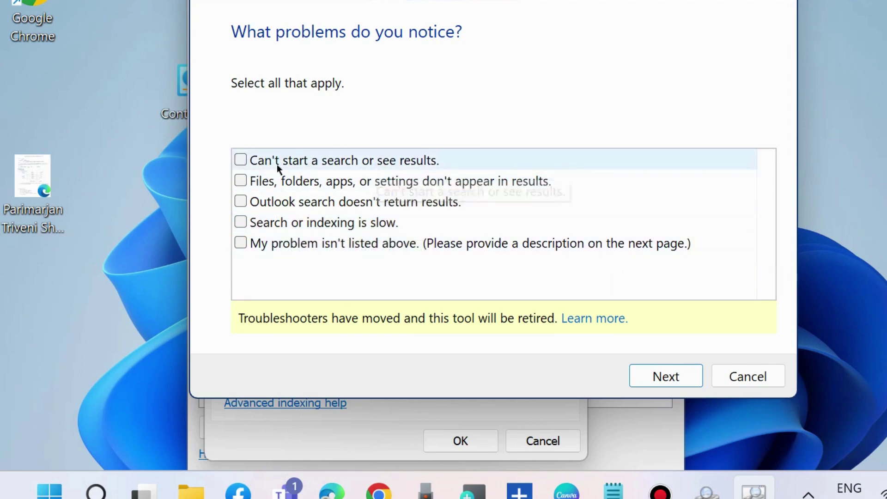
left_click(241, 160)
left_click(241, 181)
left_click(241, 202)
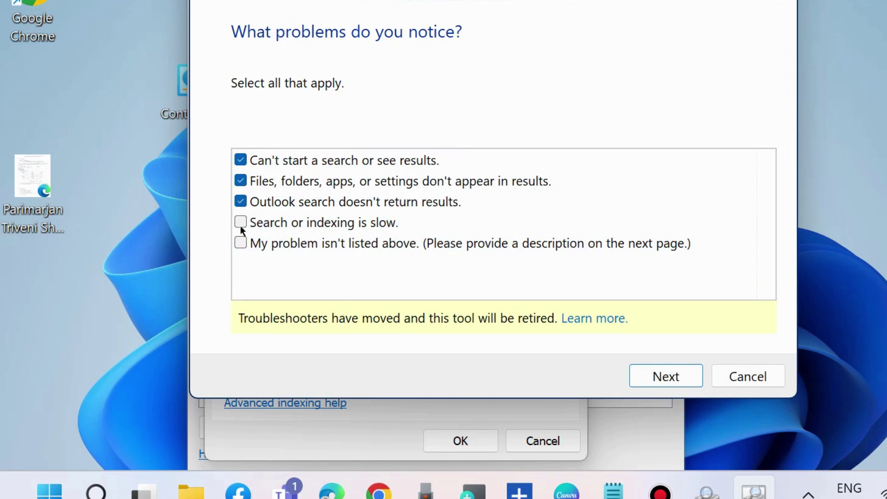
left_click(261, 244)
key("Escape")
key("Escape")
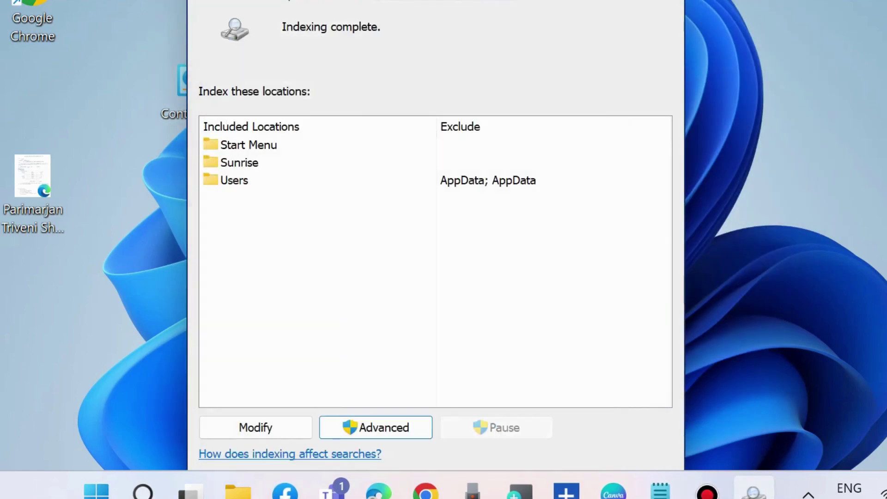
key("Escape")
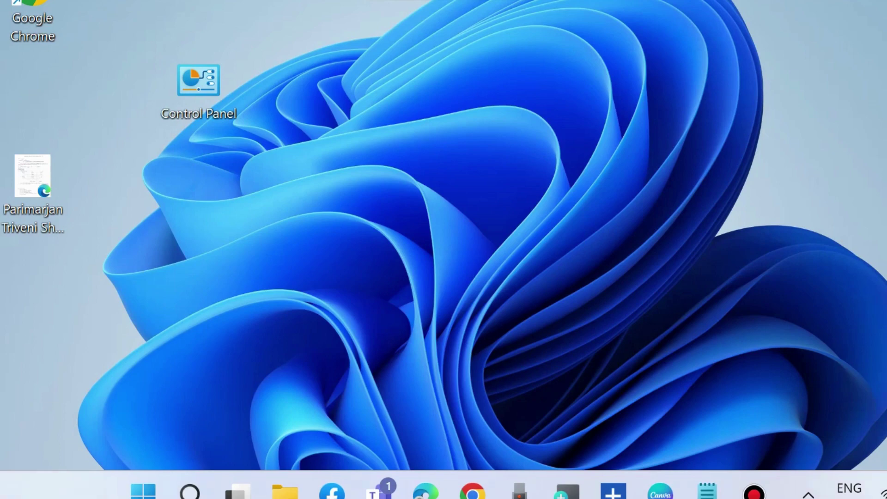
Step: Reopen Settings via Win+X and scroll Privacy & security down to Search permissions
right_click(143, 491)
left_click(96, 304)
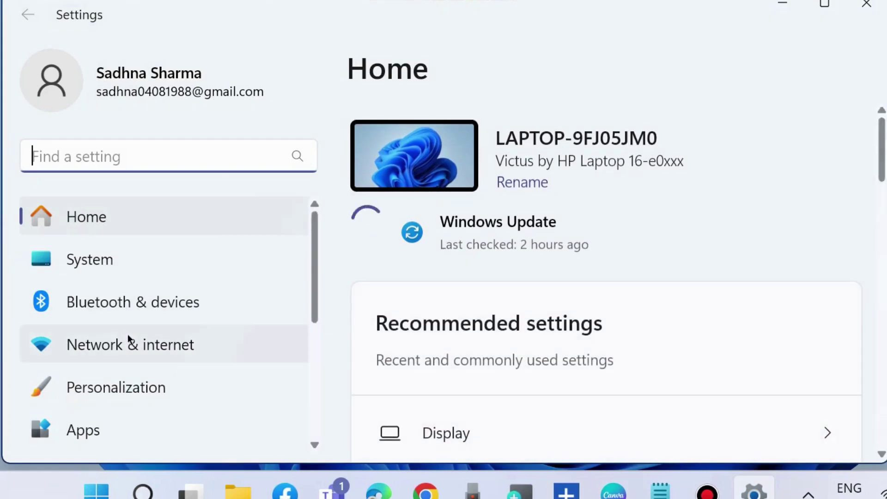
scroll(128, 341, "down", 5)
left_click(126, 391)
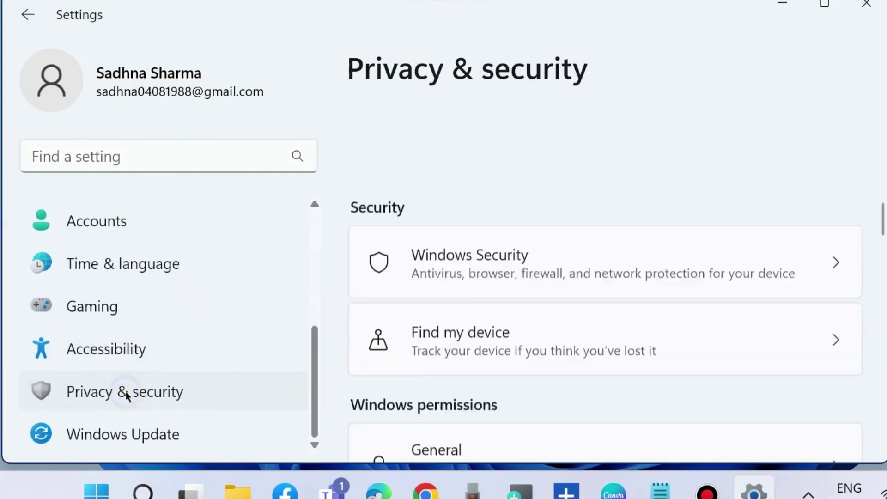
scroll(551, 304, "down", 5)
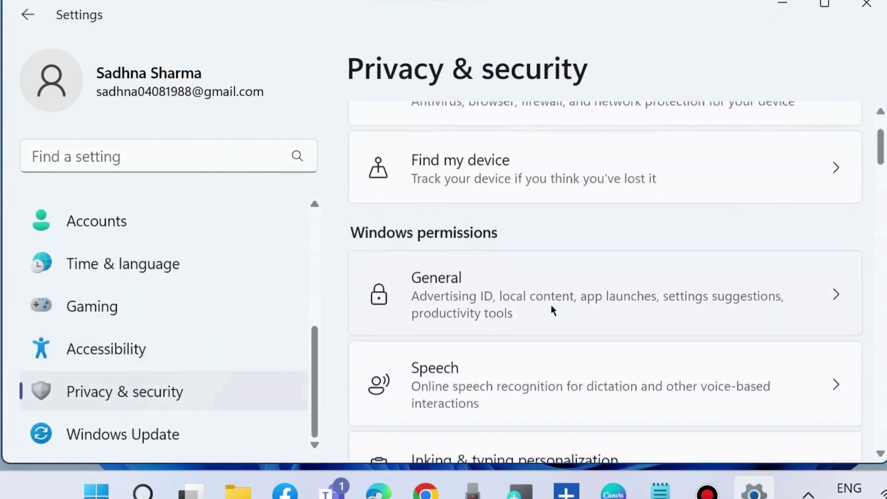
scroll(551, 309, "down", 5)
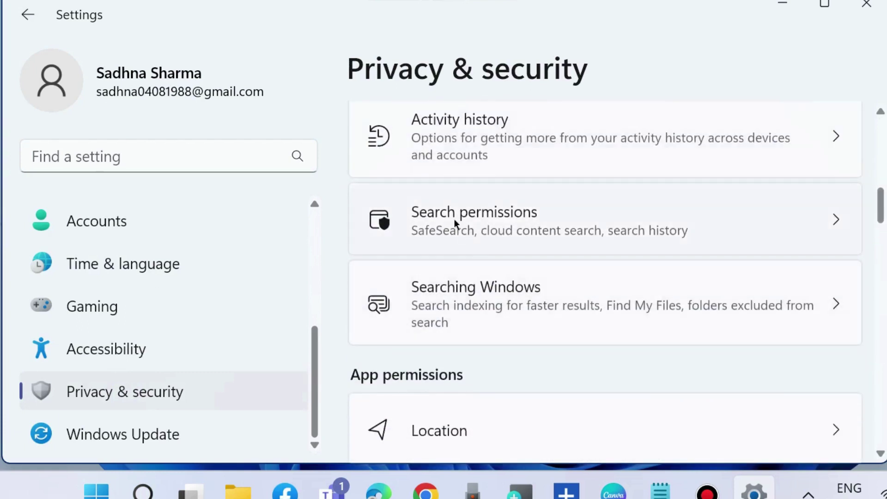
Step: Under Search permissions > History, clear the device search history, then close the Settings window
left_click(483, 222)
scroll(503, 252, "down", 8)
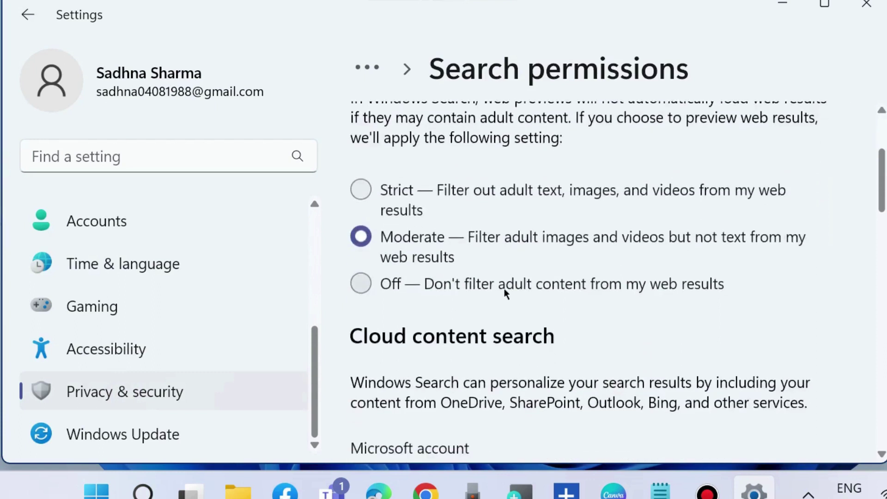
scroll(505, 292, "down", 7)
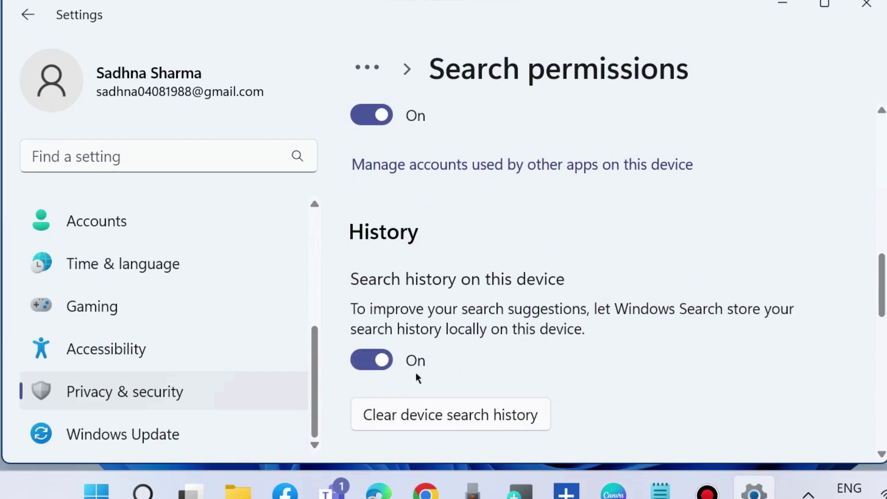
left_click(463, 416)
left_click(856, 7)
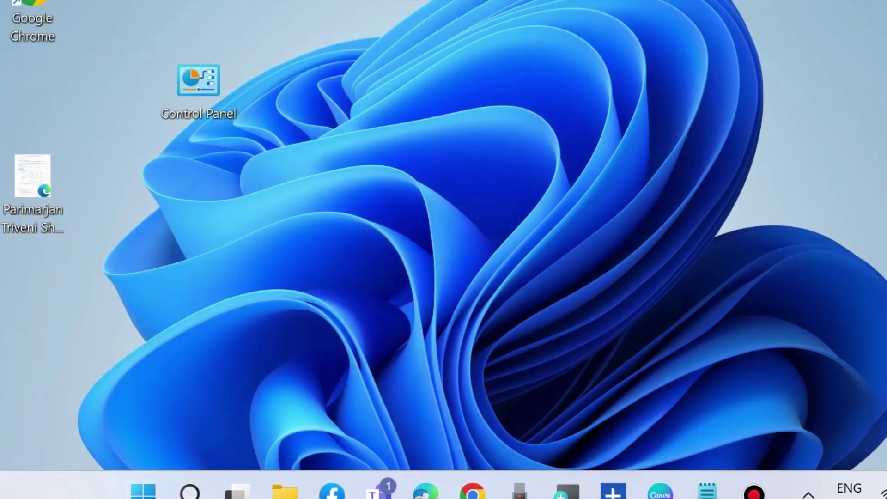